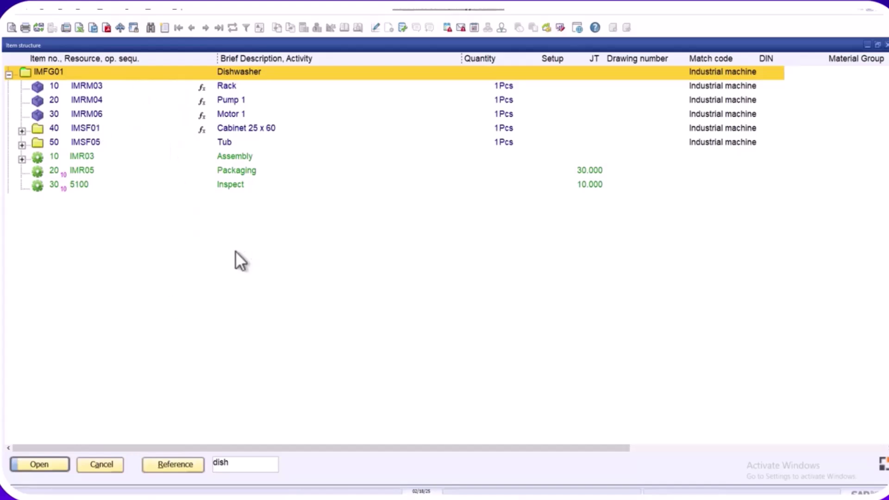
- Open the IMFG01 Dishwasher item master data and check its Configurator tab
double_click(197, 70)
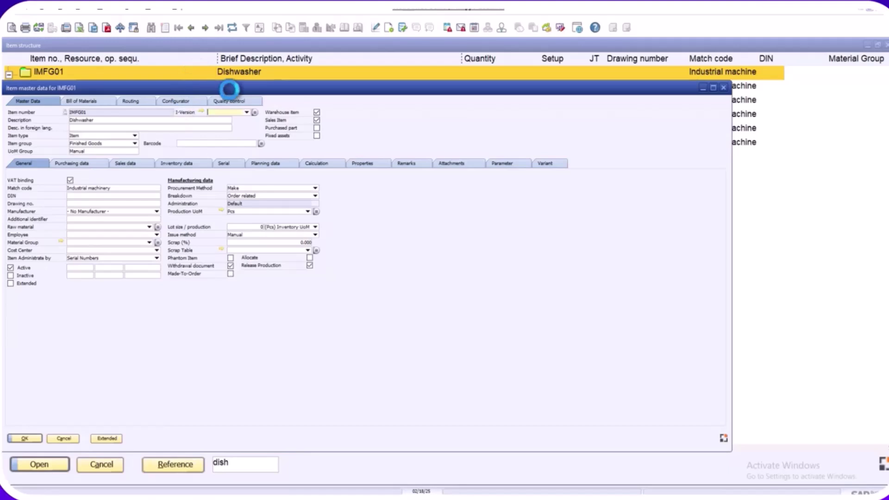
click(177, 103)
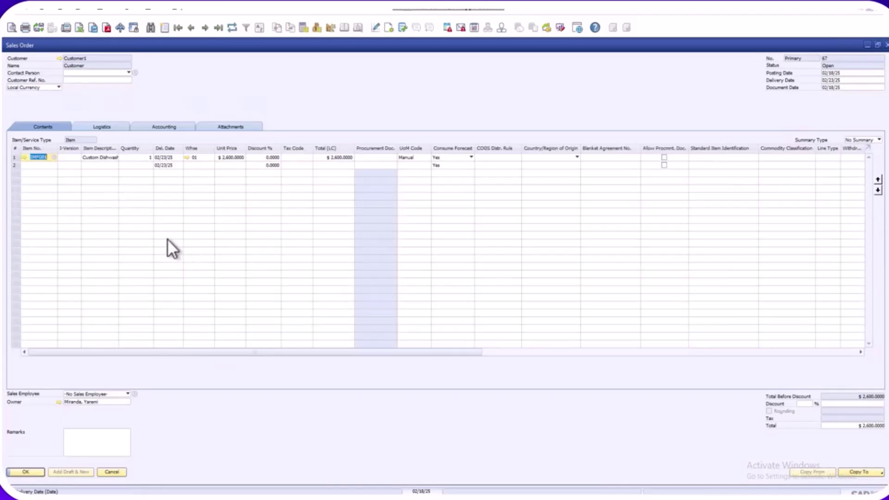
- Edit the dishwasher order line's configuration to show its 2 Racks ($400) type
click(39, 158)
right_click(111, 157)
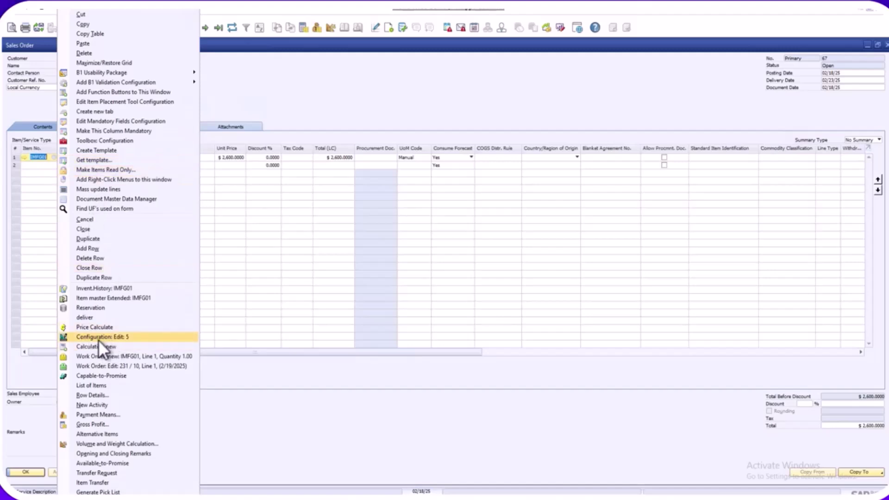
click(107, 337)
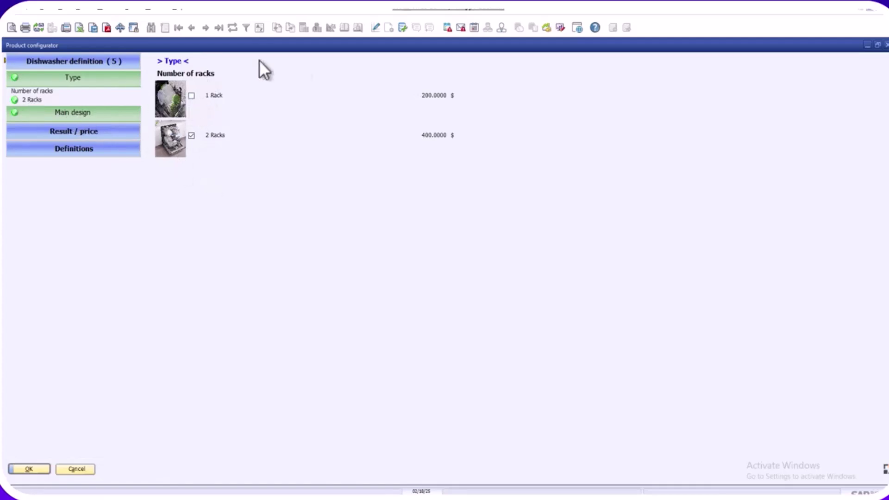
- Review the Main design options and accept the configuration, returning to the $2,600 order
click(76, 118)
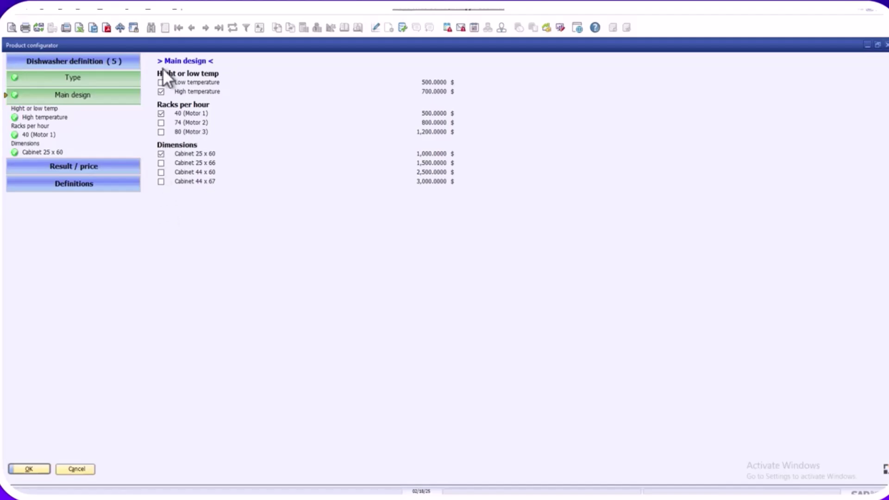
click(27, 469)
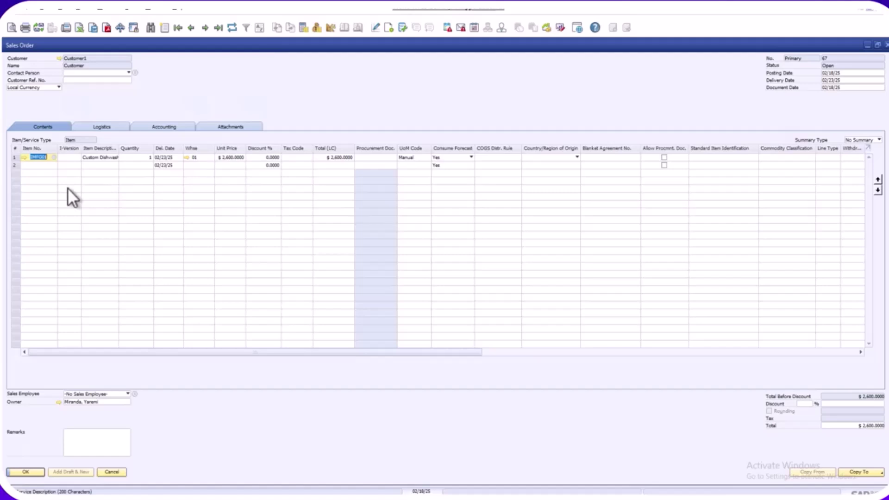
- Widen the Item Description column, open work order 231, and expand row 10's components
mouse_move(118, 148)
mouse_down()
mouse_move(148, 155)
mouse_move(132, 155)
mouse_up()
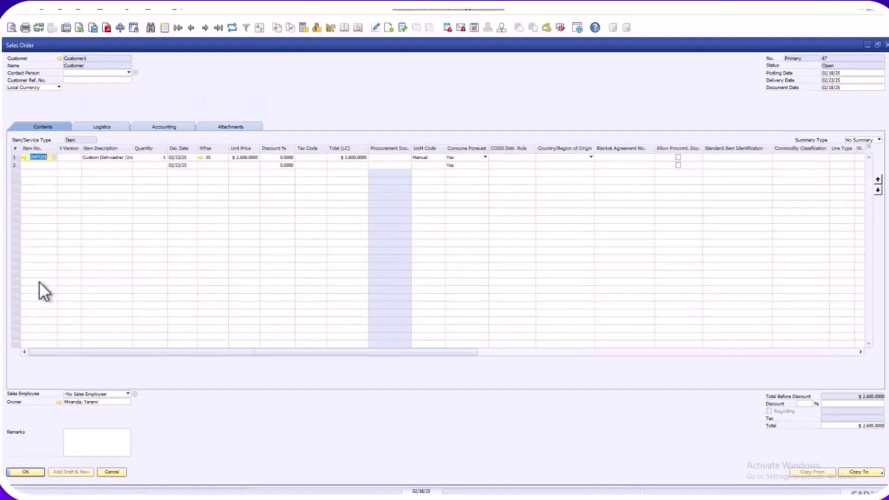
right_click(42, 204)
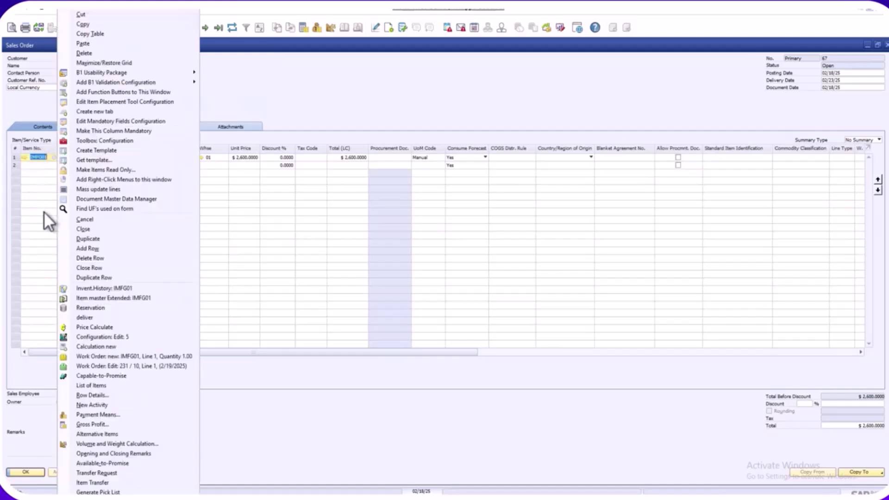
click(84, 366)
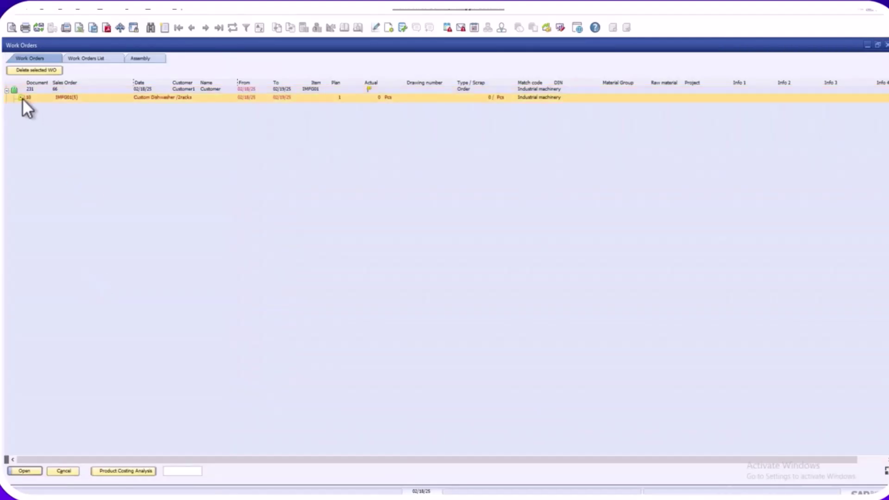
click(22, 98)
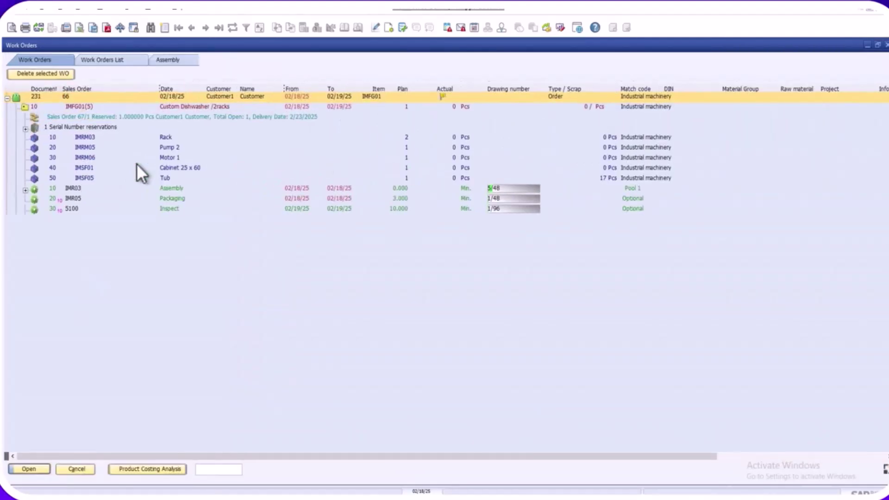
click(470, 142)
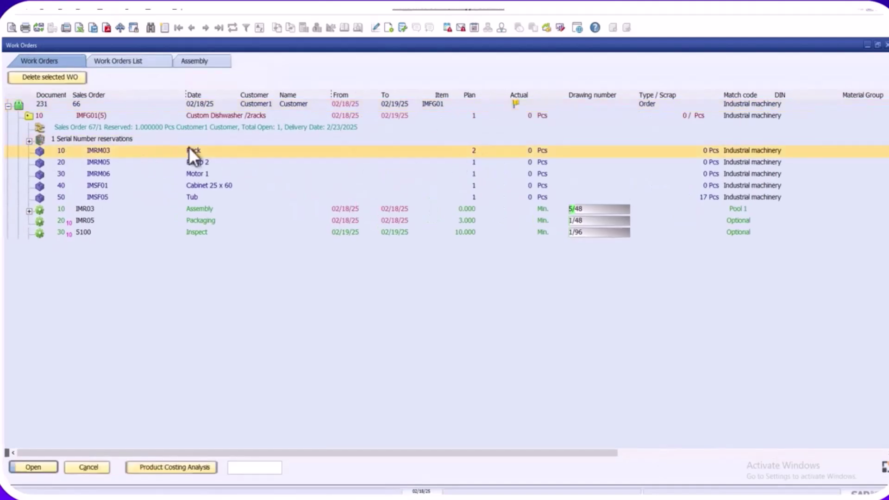
click(198, 185)
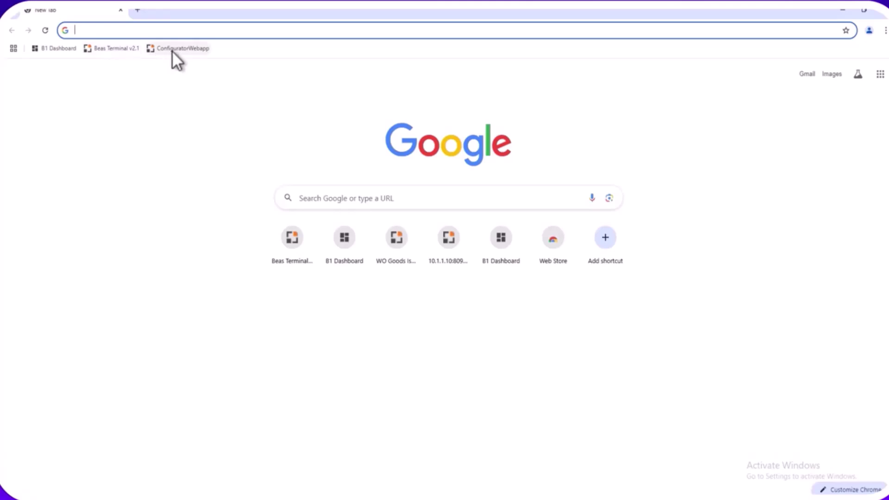
- Log into the ConfiguratorWebapp with the account's user name and password
click(173, 49)
click(158, 153)
text(yeremi)
key(Tab)
text(•••••••)
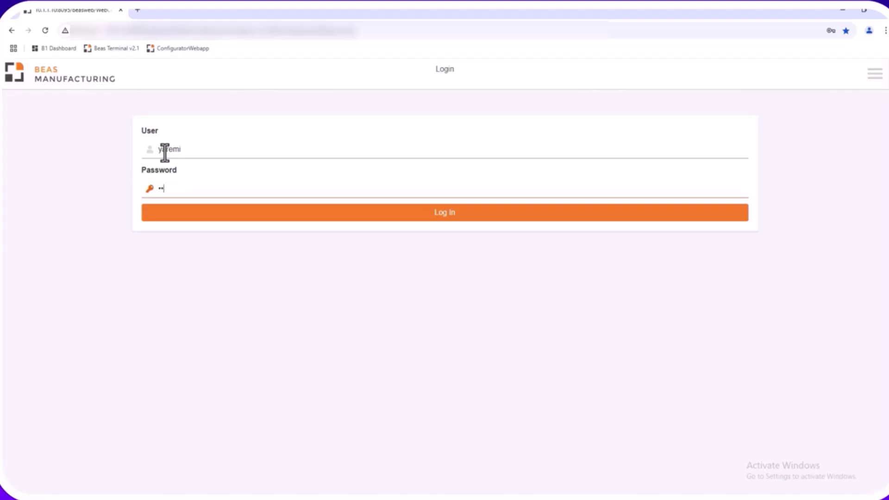
text(••)
click(436, 219)
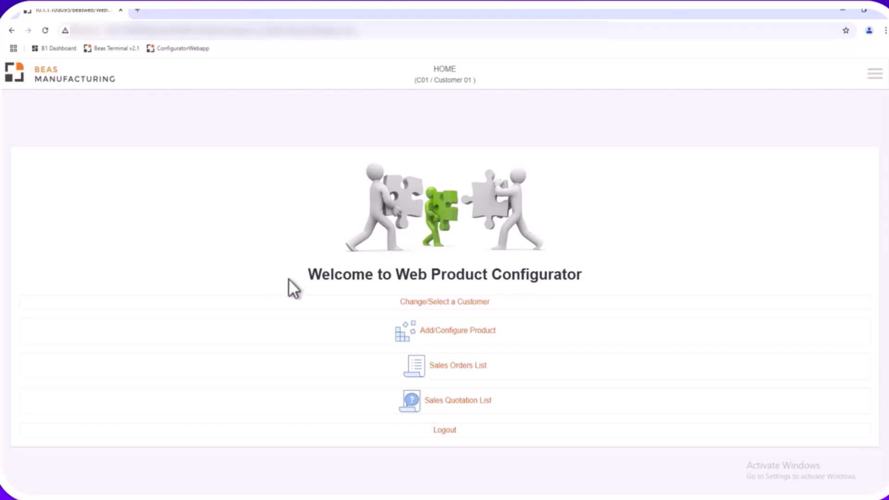
- Select the customer and start configuring the IMFG01 Dishwasher
click(458, 303)
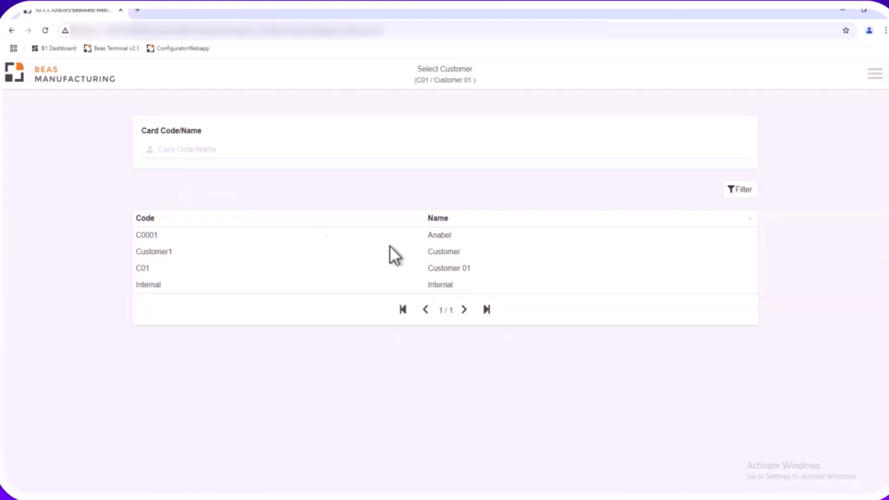
click(432, 234)
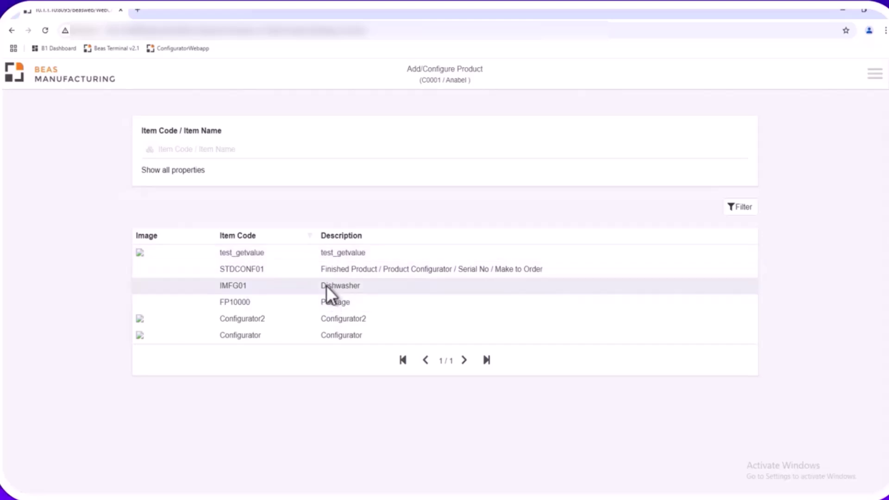
click(326, 285)
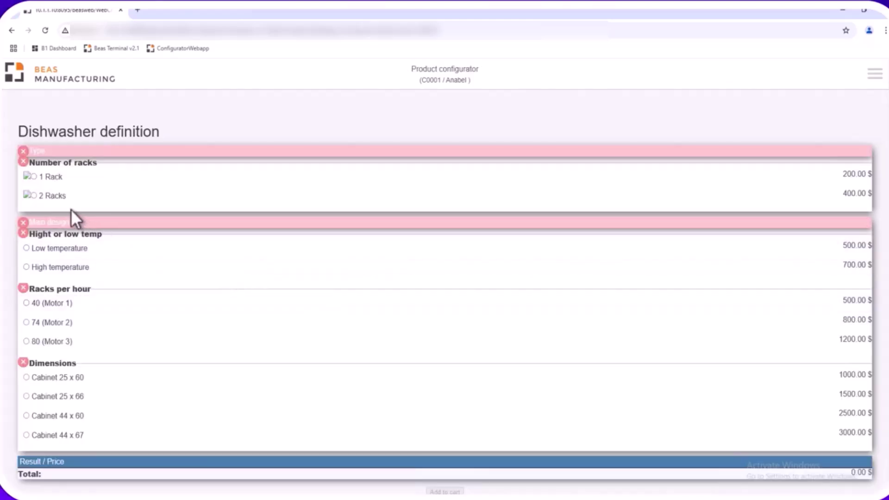
- Choose Cabinet 25 x 60, 40 (Motor 1), High temperature and 1 Rack
click(26, 377)
click(25, 302)
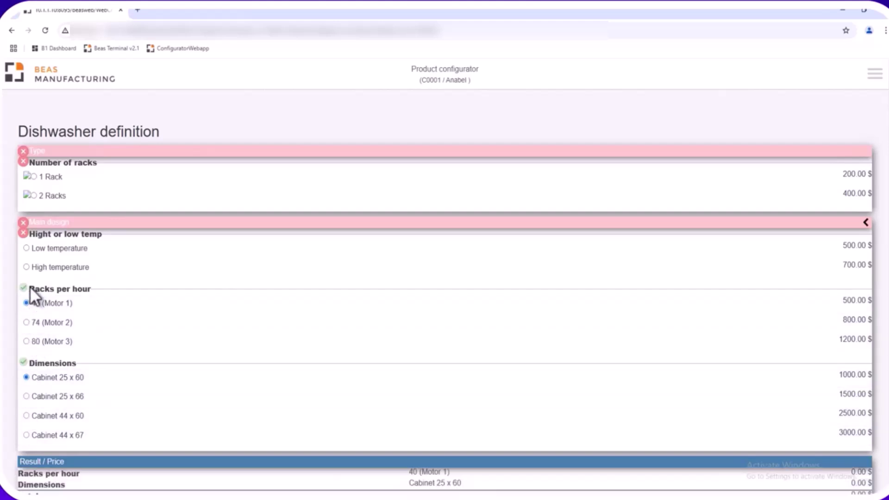
click(27, 267)
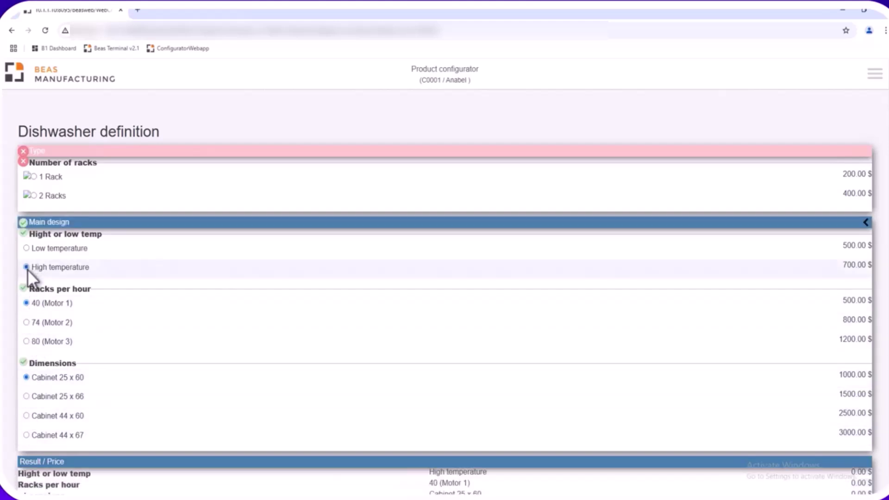
click(35, 177)
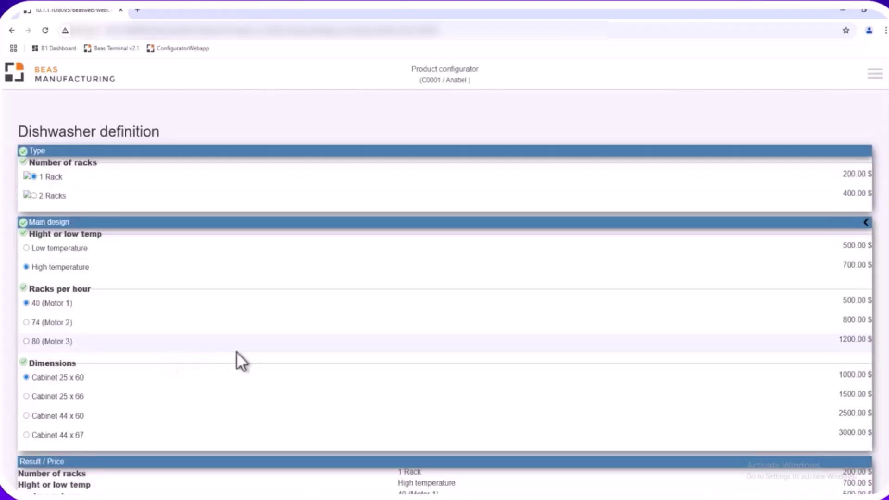
scroll(304, 364, down, 2)
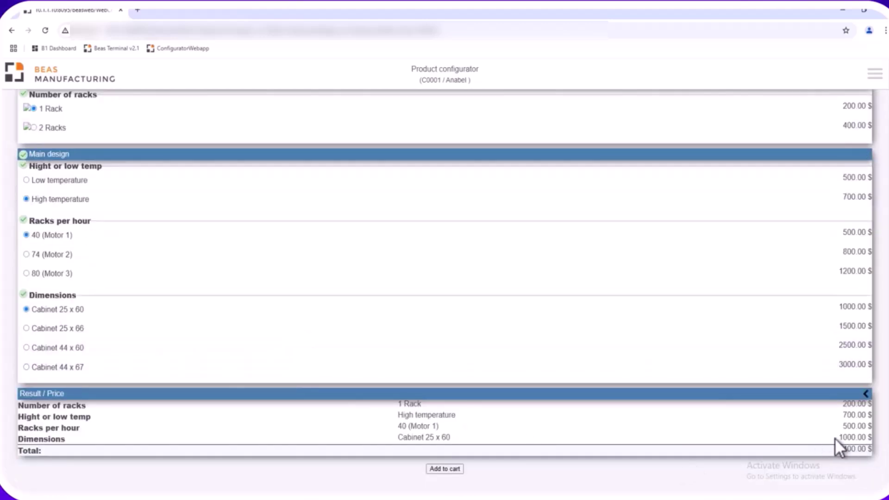
- Add the 1-rack dishwasher to the cart, create the 2,400.00 $ order, and view its configuration
click(437, 469)
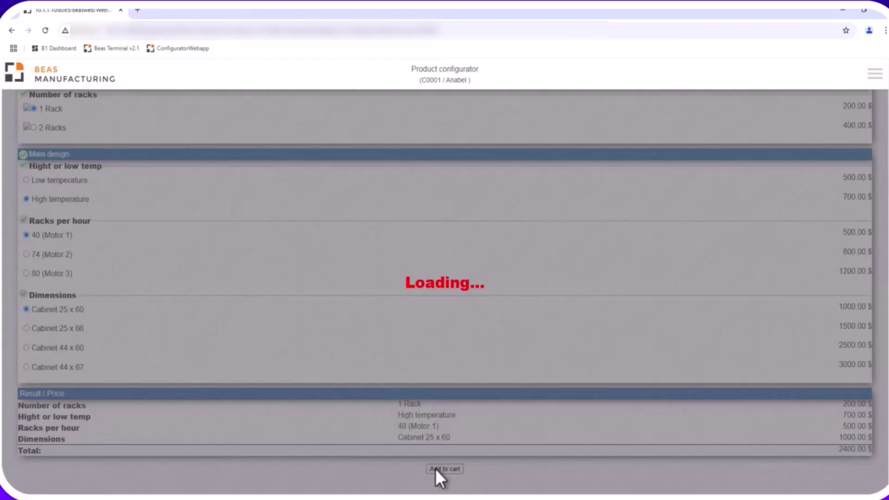
click(873, 74)
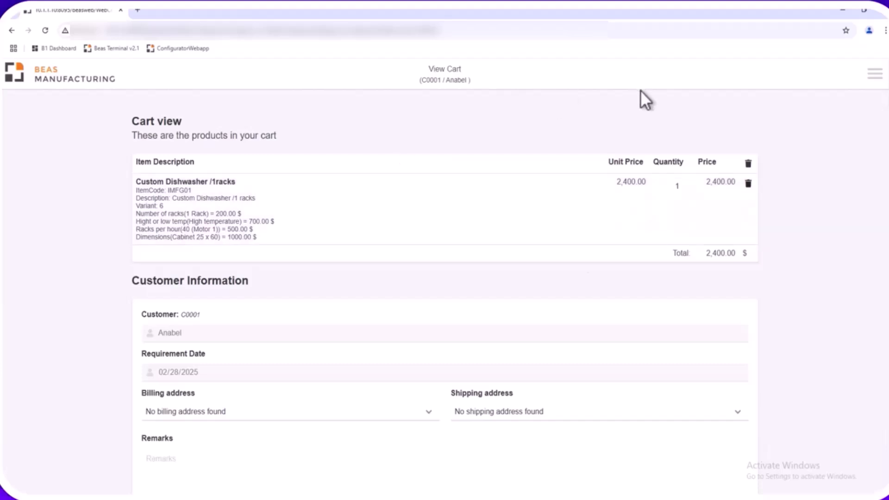
scroll(596, 308, down, 2)
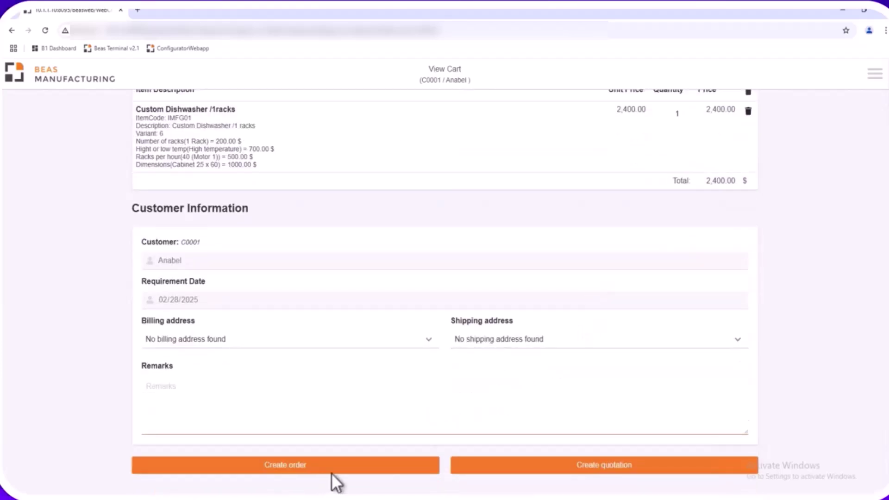
click(280, 467)
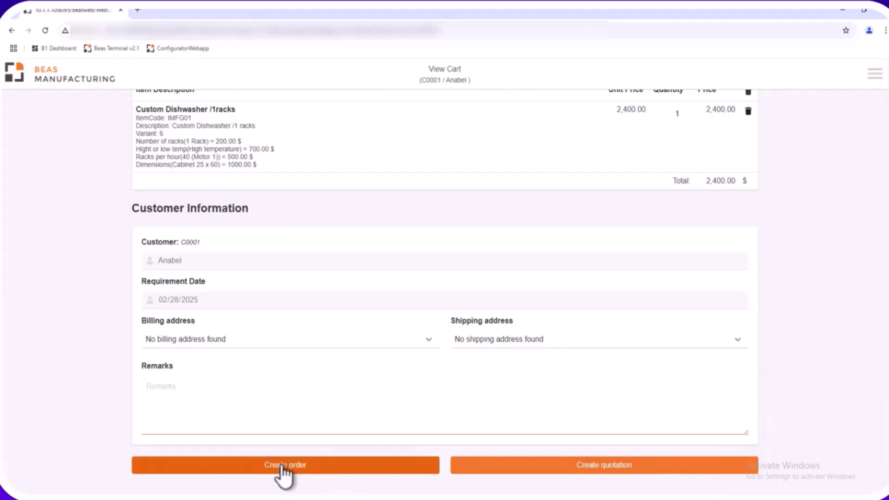
click(282, 467)
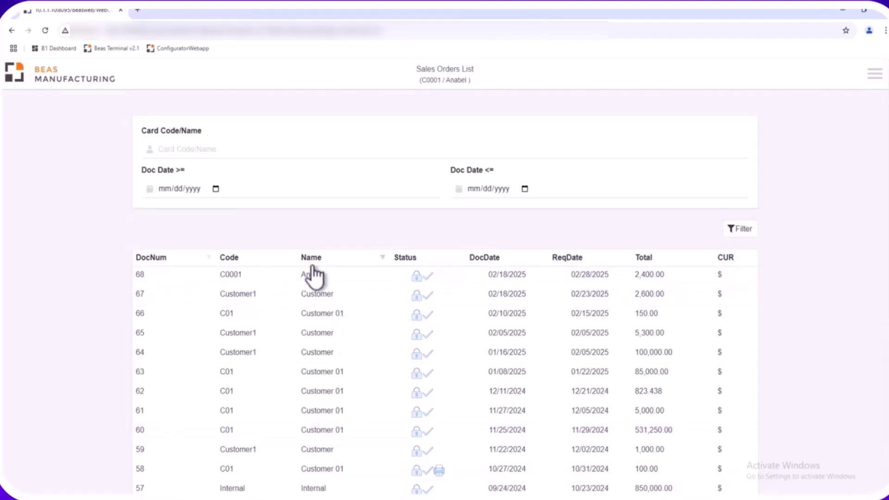
click(310, 274)
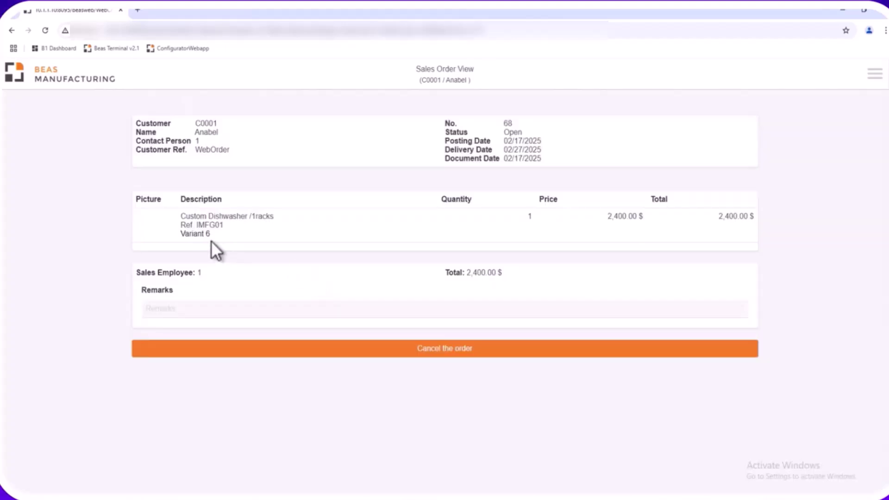
click(203, 234)
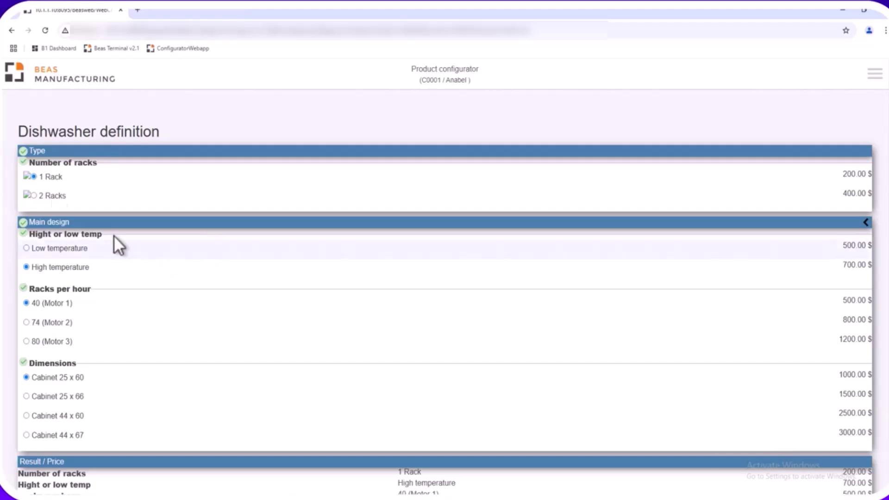
- Open the Product Configurator Example form for STDCONF01 via Add/Configure Product
scroll(167, 322, down, 2)
scroll(167, 326, up, 2)
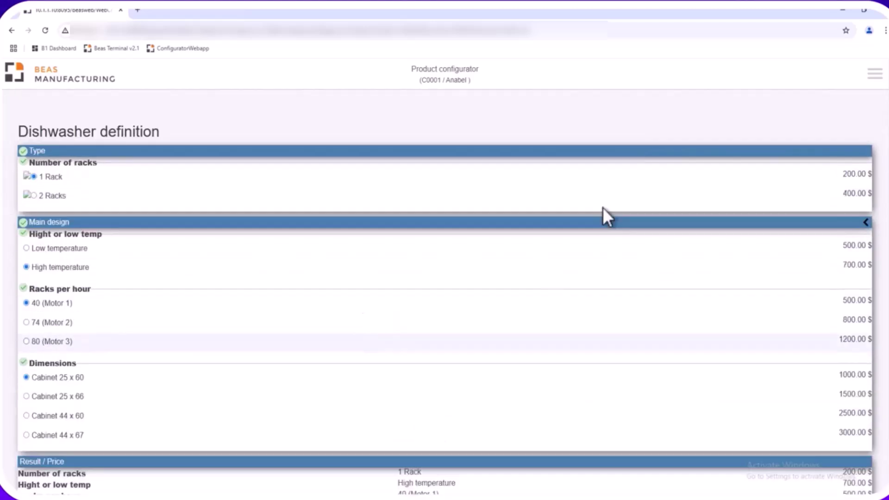
click(870, 80)
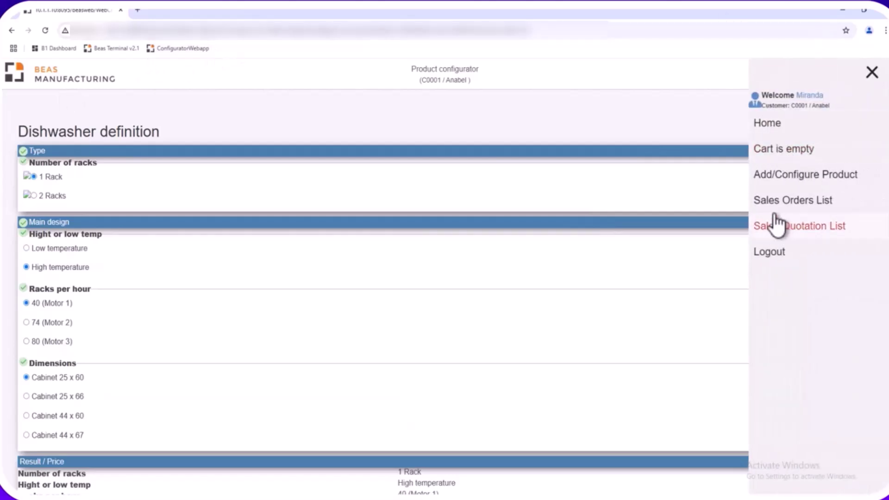
click(771, 175)
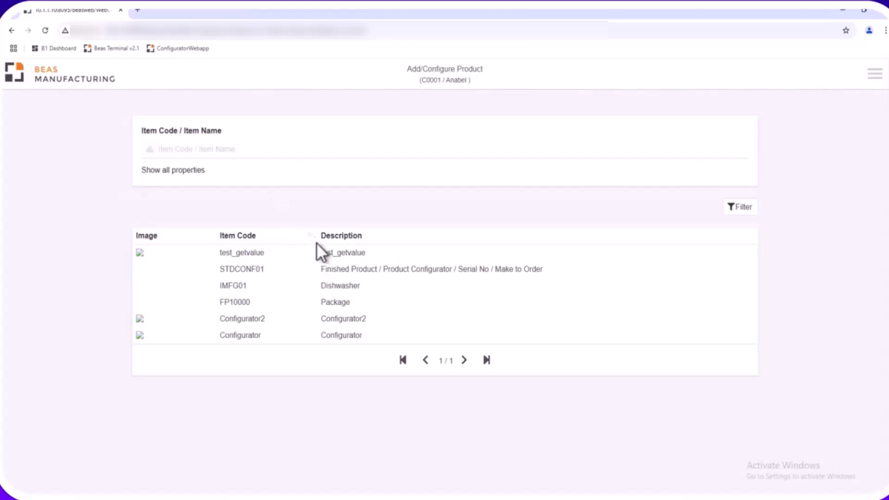
click(326, 268)
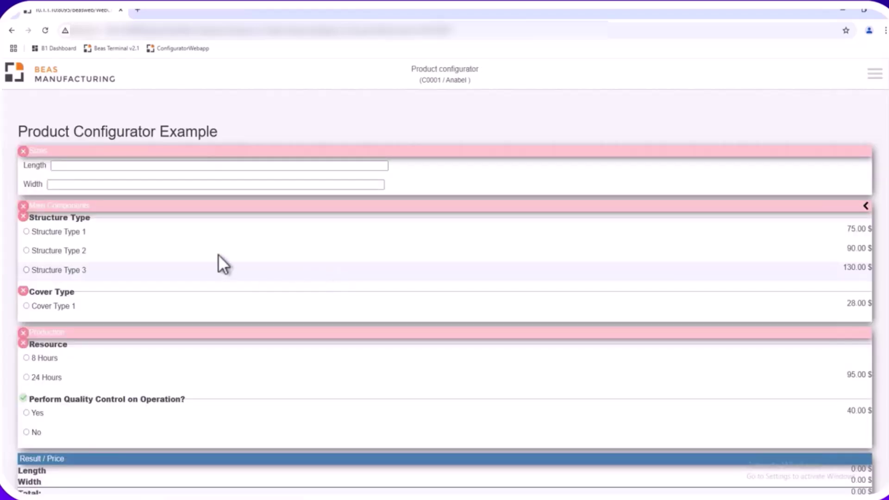
click(79, 165)
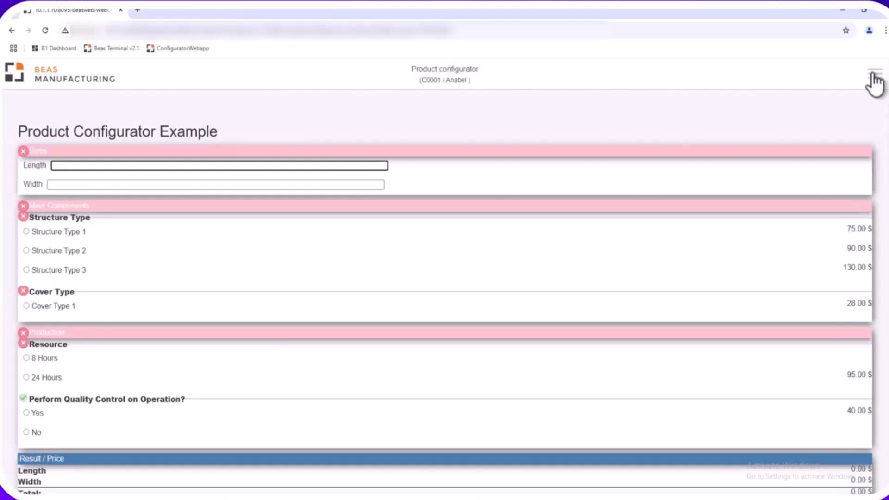
click(875, 75)
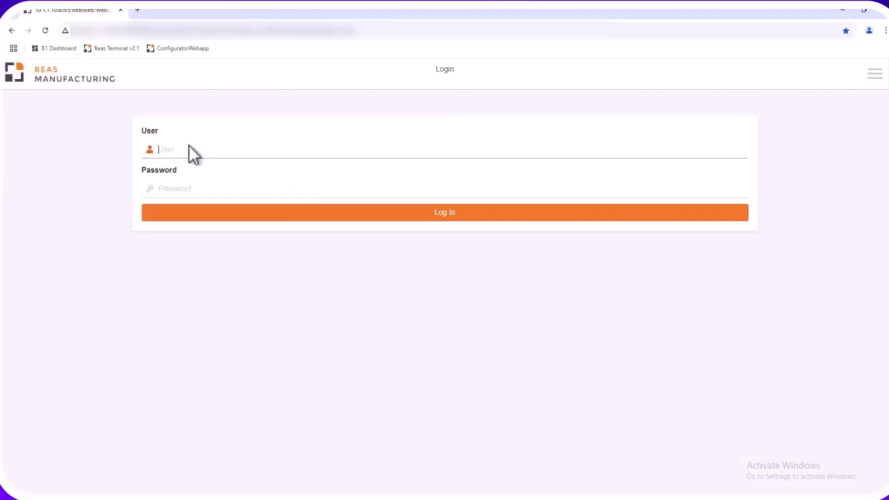
- Log in with the customer's e-mail and password, dismissing Chrome's password prompts
key(Tab)
text(****)
click(416, 221)
click(524, 169)
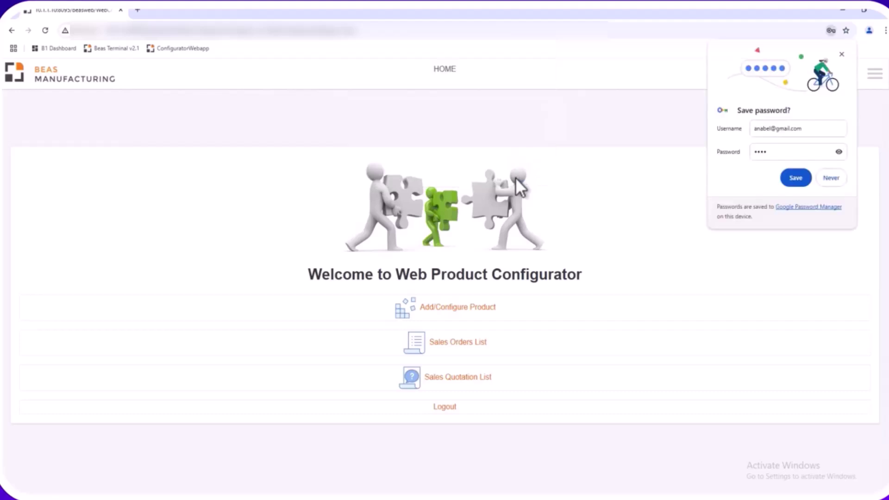
click(843, 55)
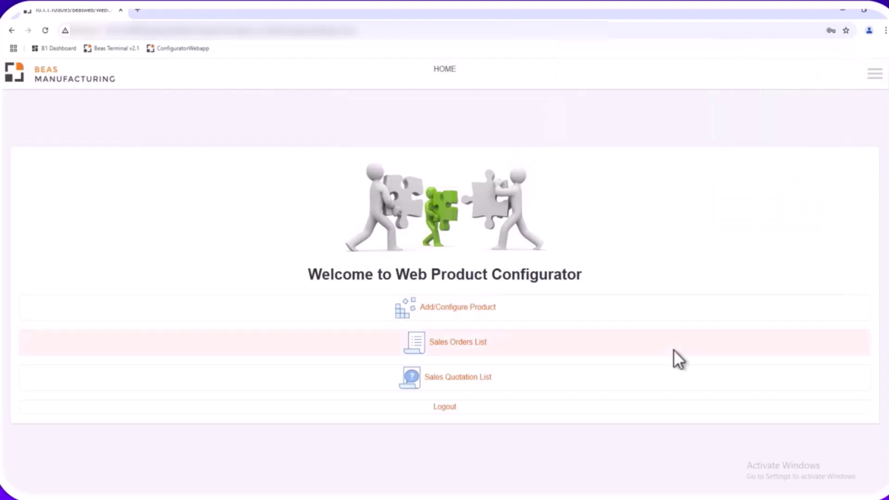
click(874, 75)
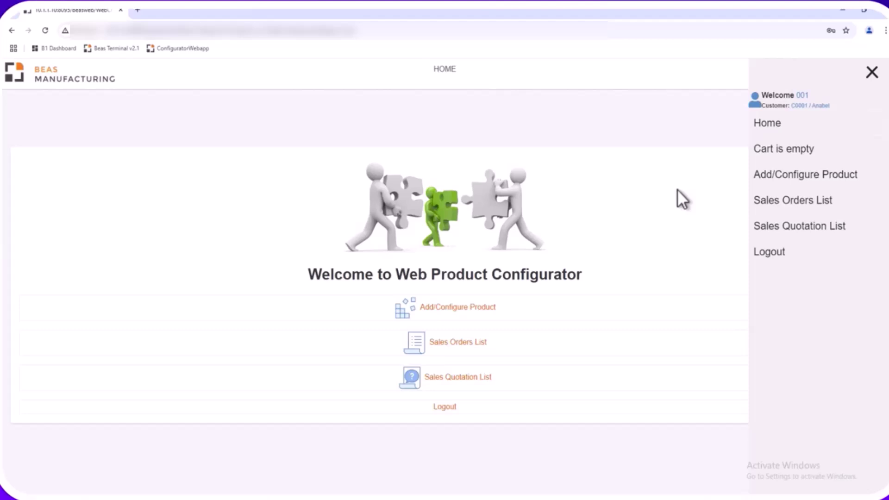
- Open order 68 from the Sales Orders List and view its dishwasher variant
click(463, 343)
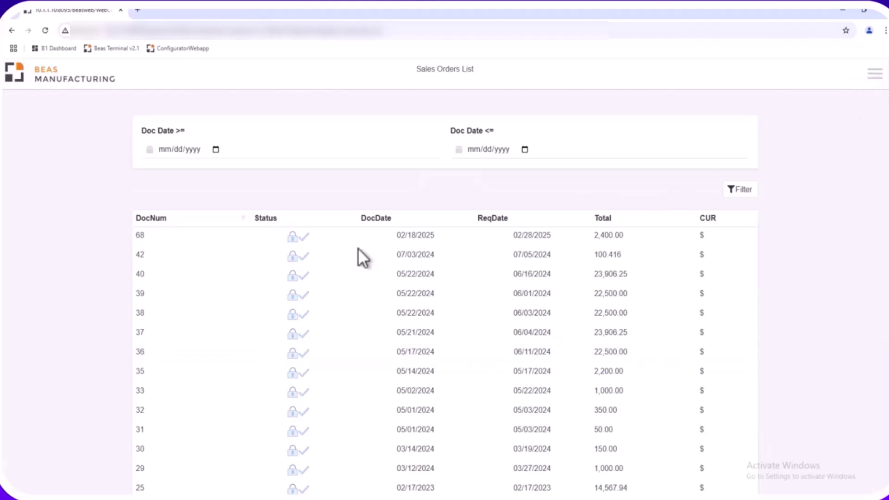
click(403, 235)
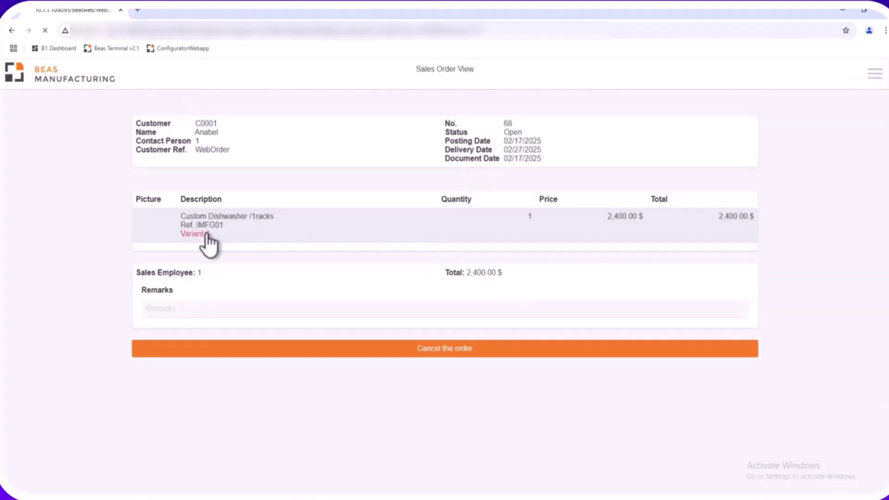
click(206, 234)
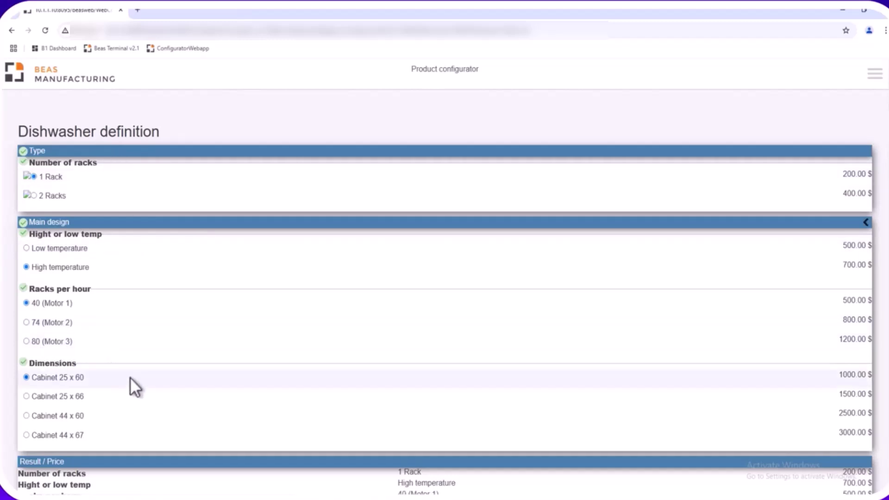
scroll(130, 377, down, 2)
scroll(130, 377, up, 2)
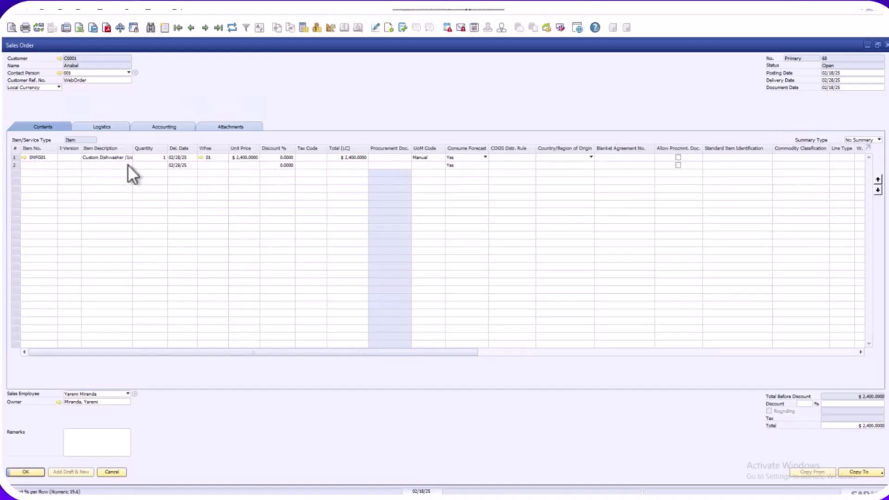
- Create work order 232 from sales order 68's IMFG01 dishwasher line 1 via variant production
click(46, 156)
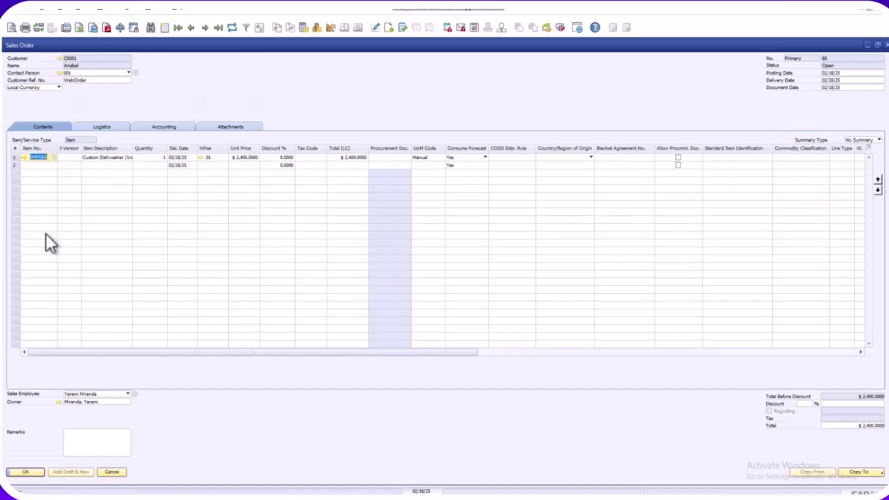
right_click(56, 255)
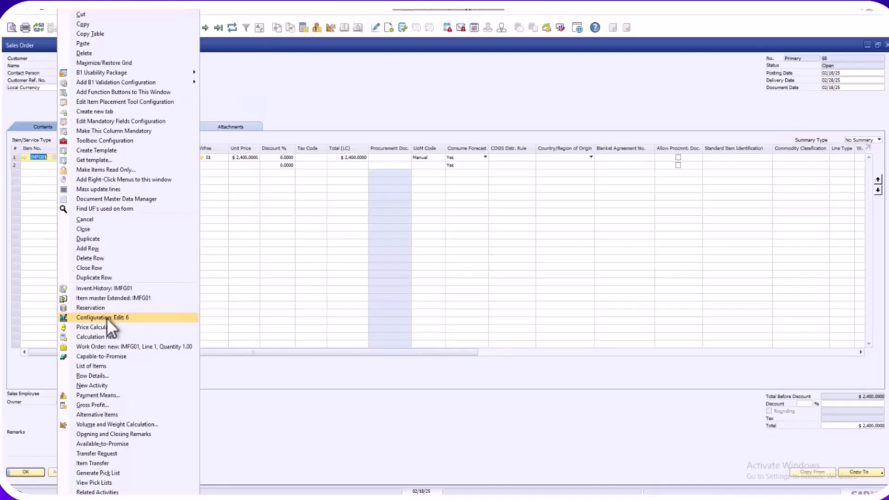
click(93, 348)
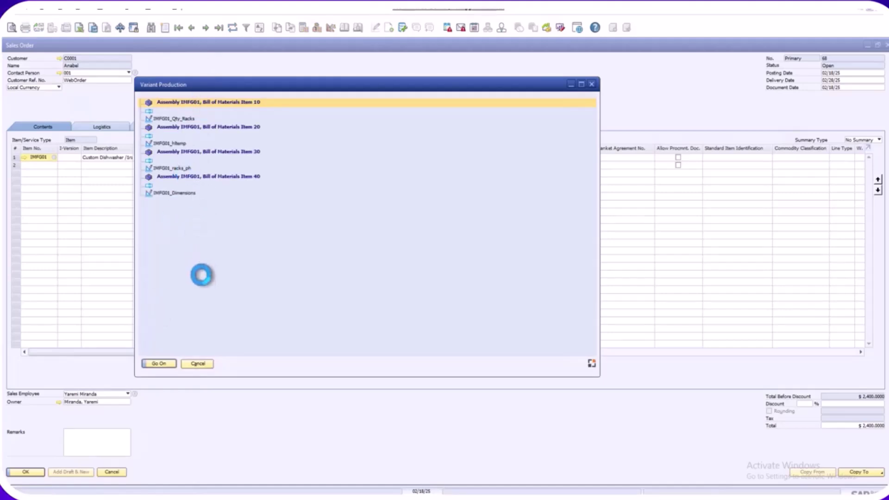
click(159, 364)
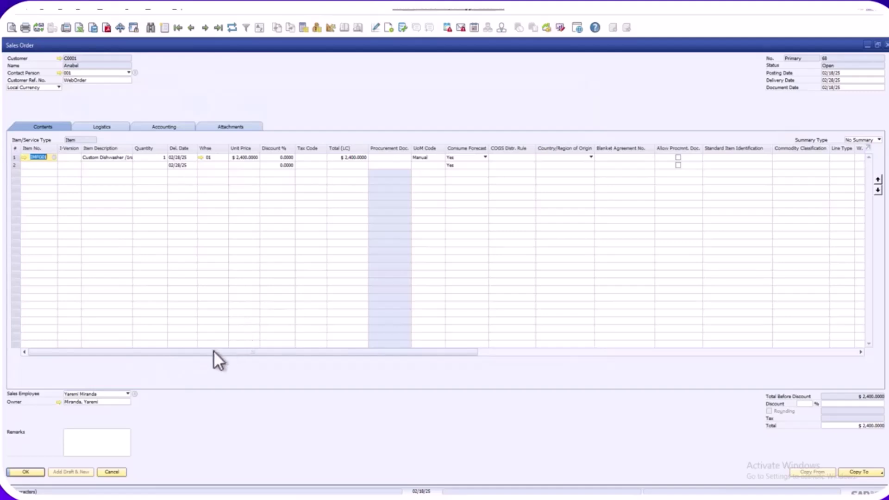
click(39, 158)
right_click(59, 230)
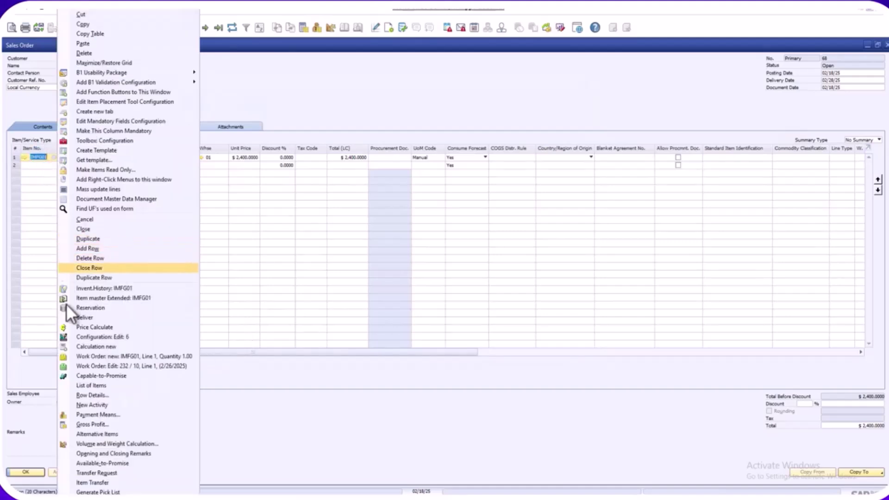
click(79, 366)
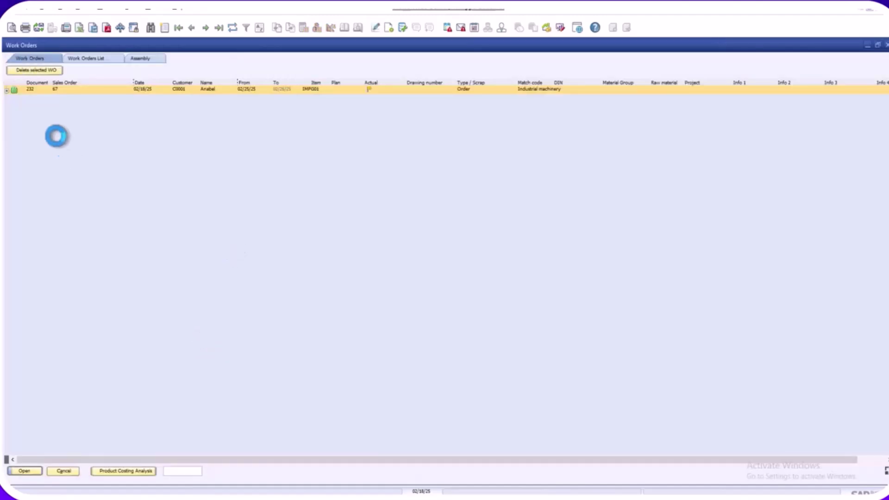
click(20, 97)
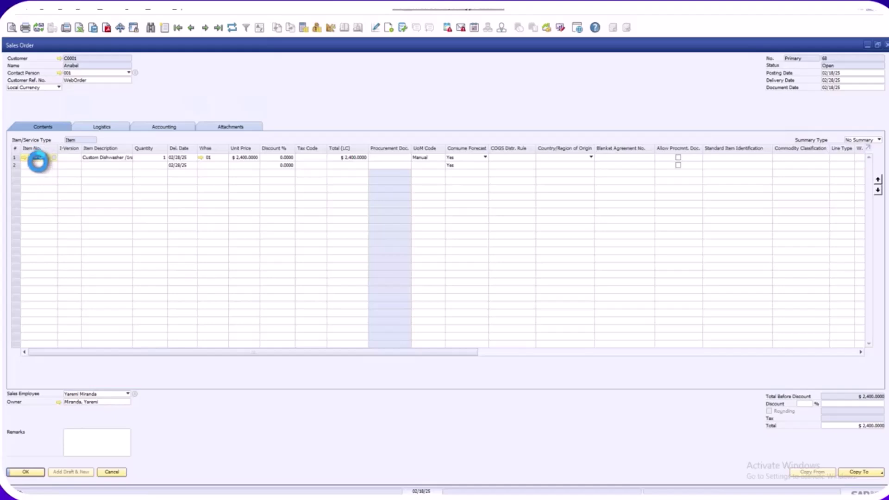
right_click(38, 158)
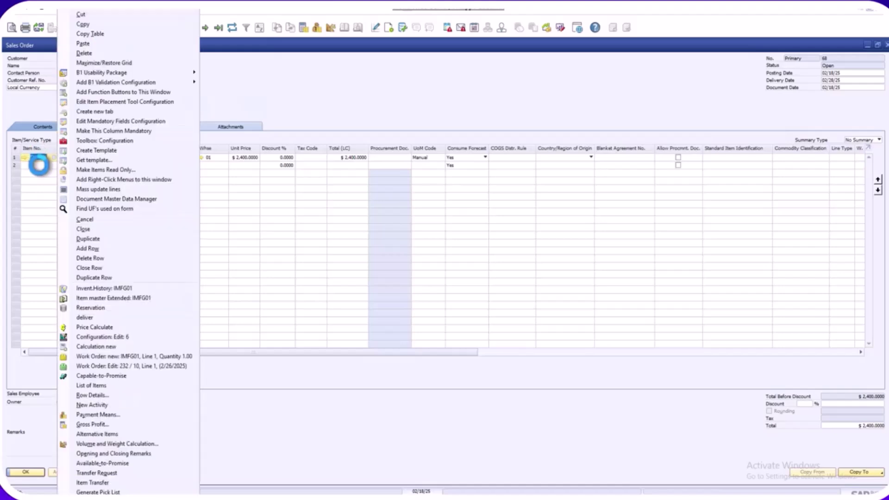
click(82, 338)
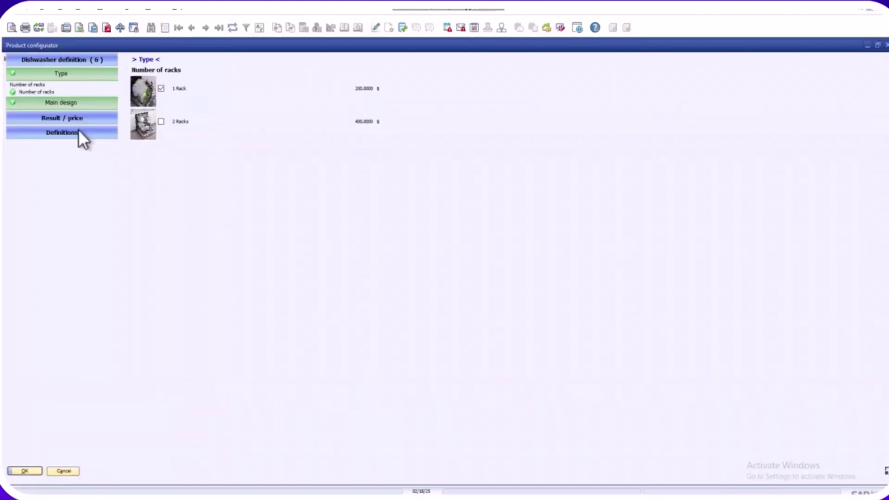
click(79, 133)
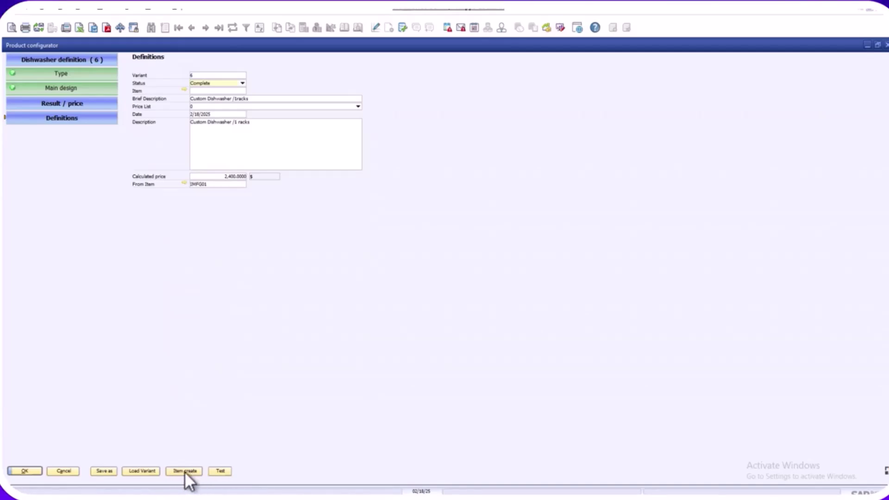
click(152, 472)
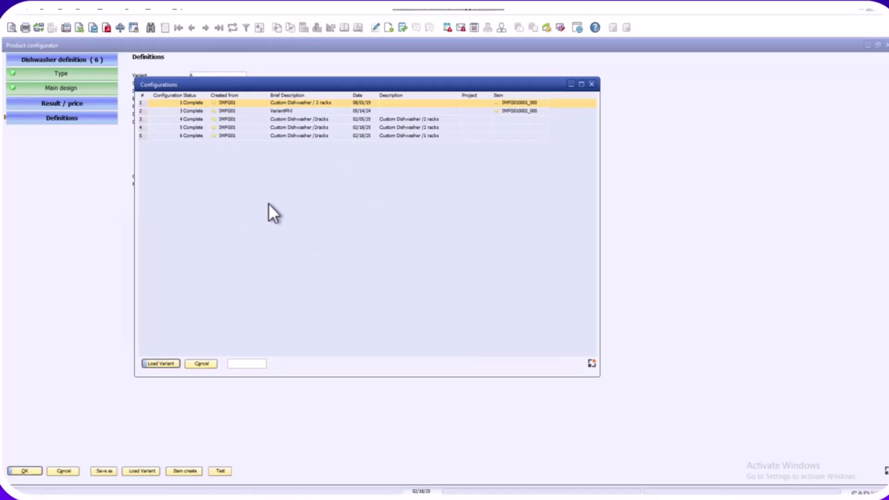
click(200, 364)
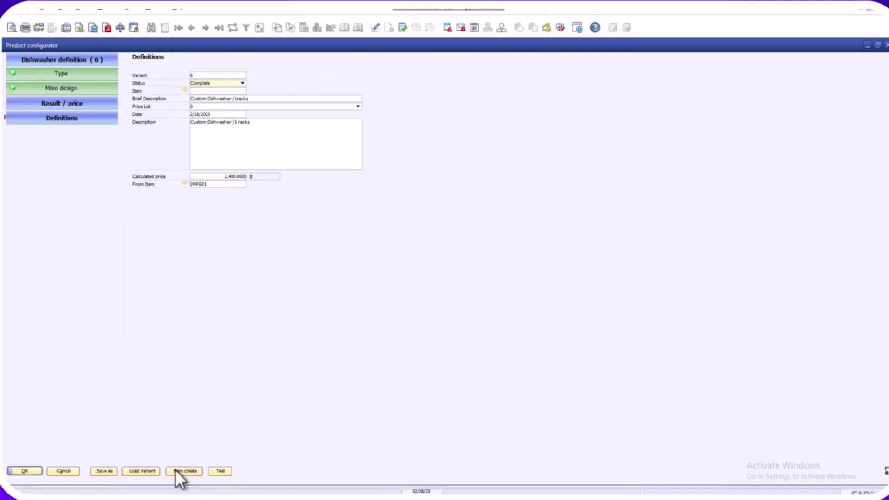
click(54, 470)
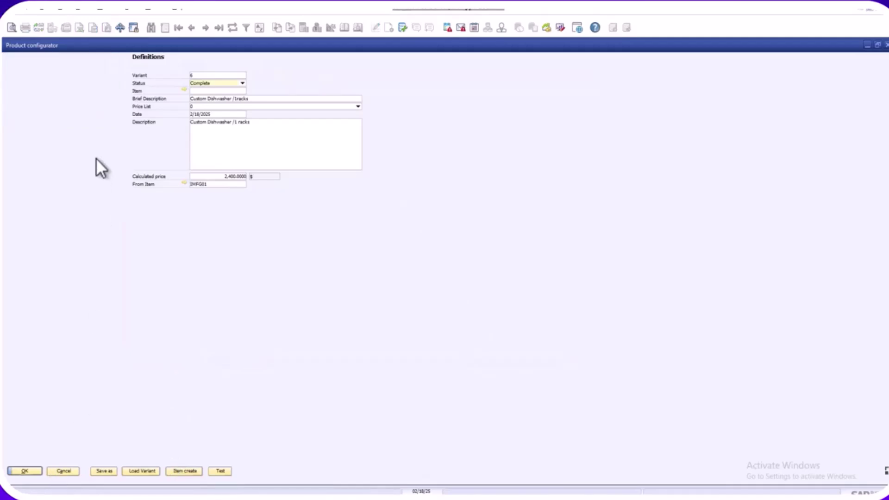